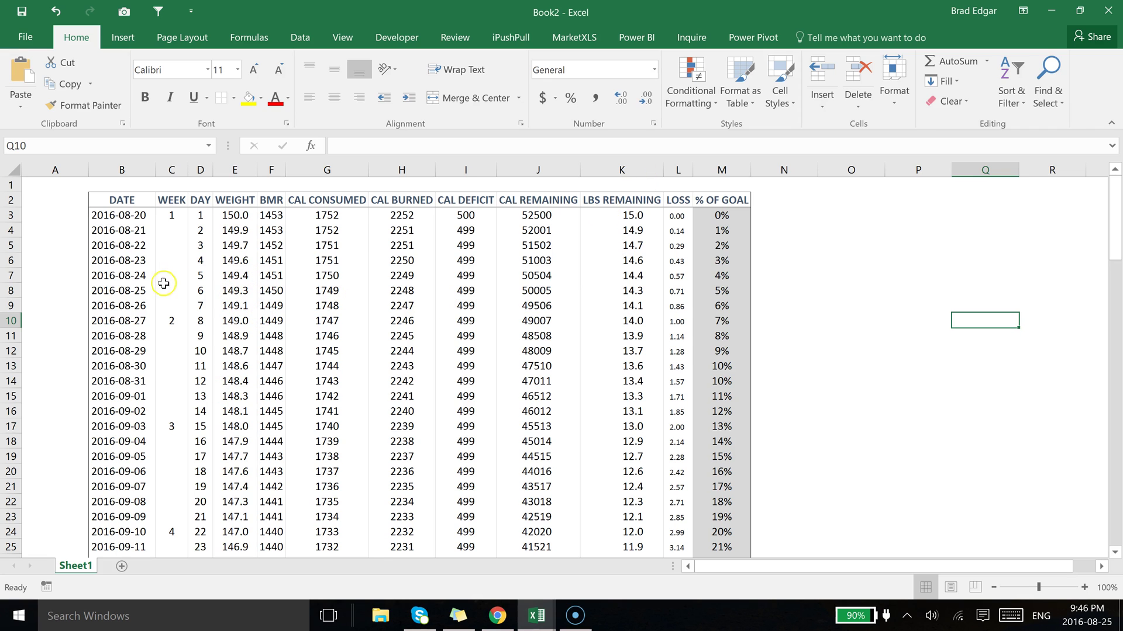
- Look over the first week's dates and find today's date, 2016-08-25
drag(120, 217, 118, 309)
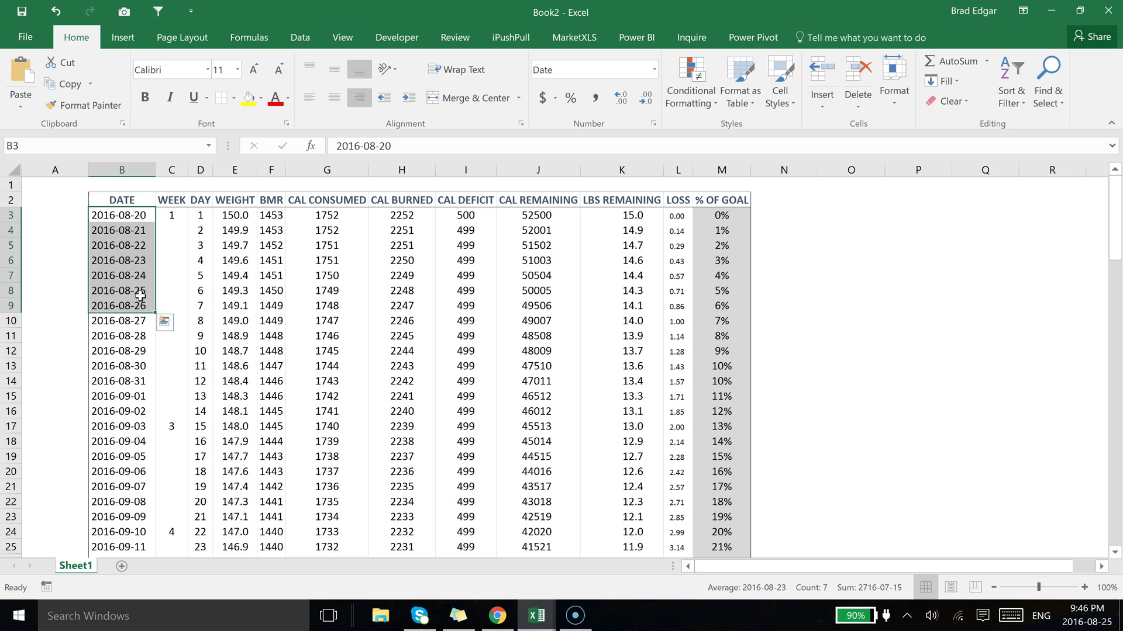
click(140, 296)
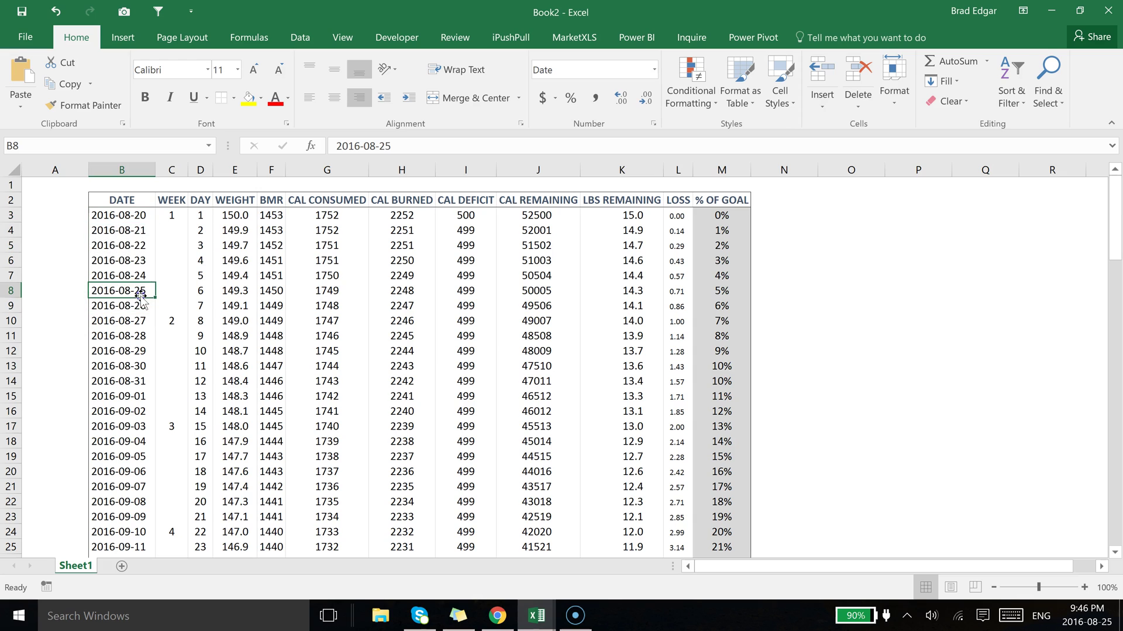
click(491, 187)
click(139, 218)
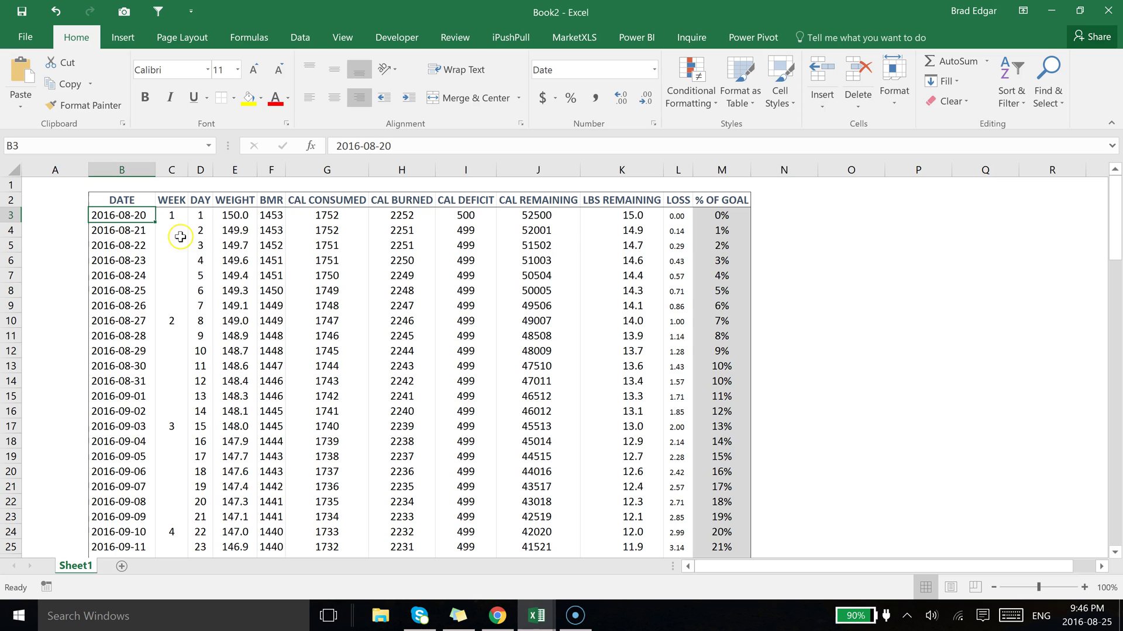
click(171, 215)
- Select B3:M3 and start a new conditional formatting rule that uses a formula
click(123, 214)
drag(123, 215, 721, 215)
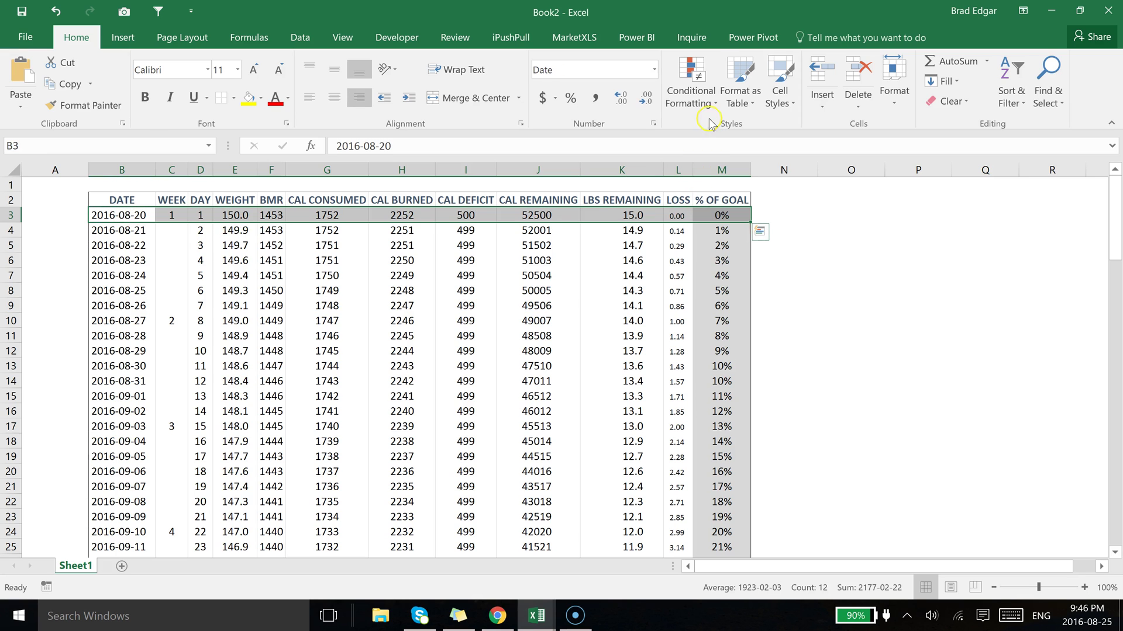
click(697, 103)
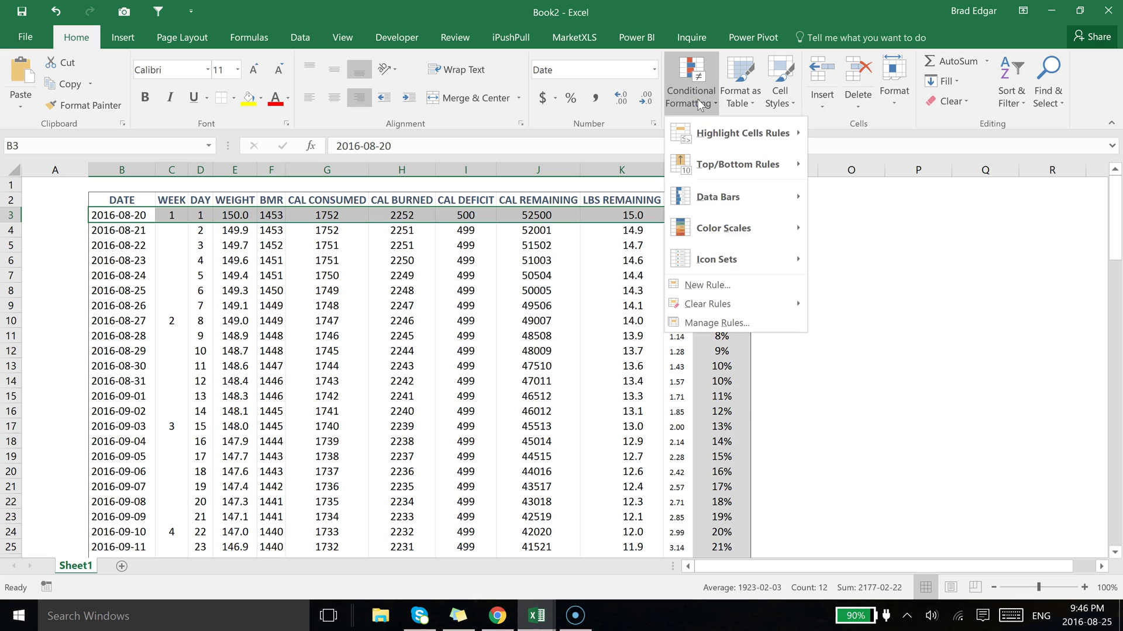
click(725, 284)
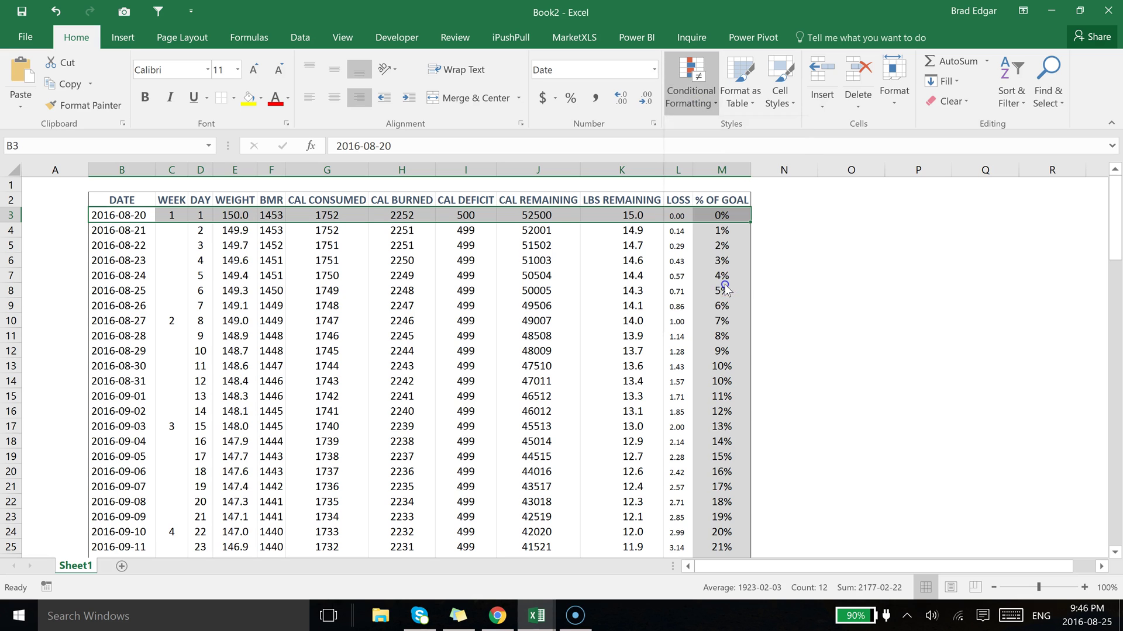
click(759, 380)
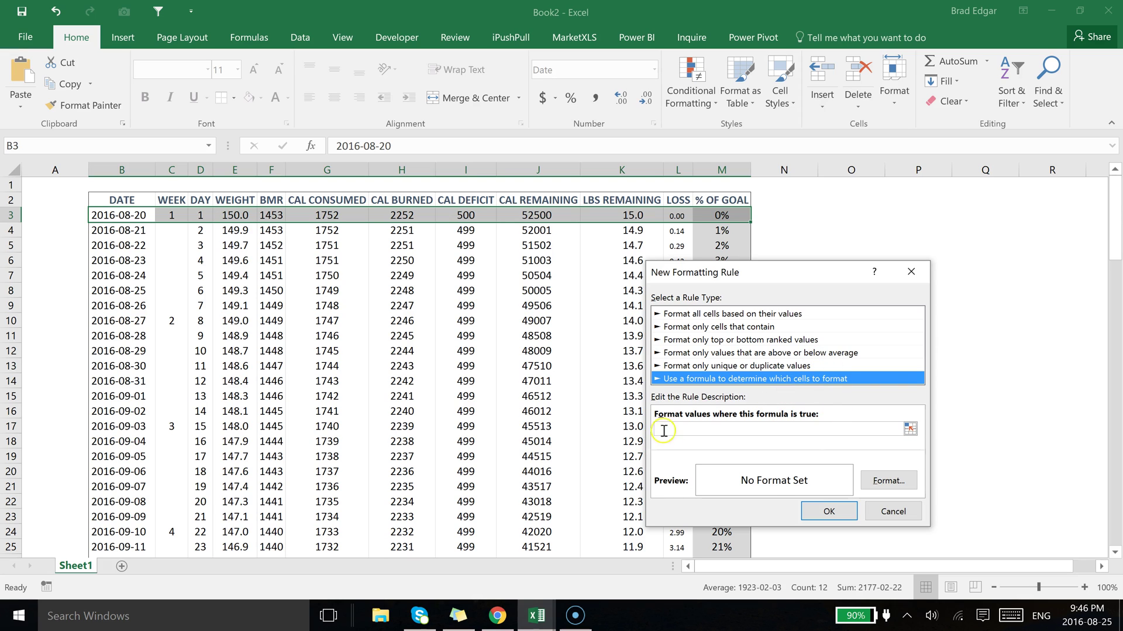
- Enter the rule formula =$B3=TODAY() and open its format settings
click(686, 429)
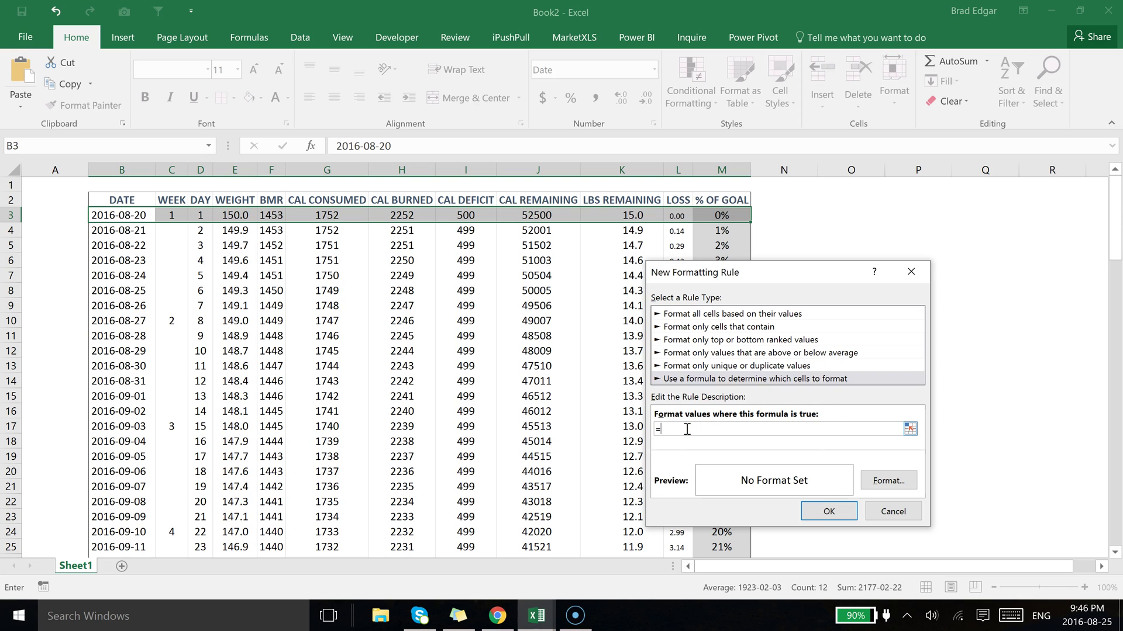
text(=)
click(114, 217)
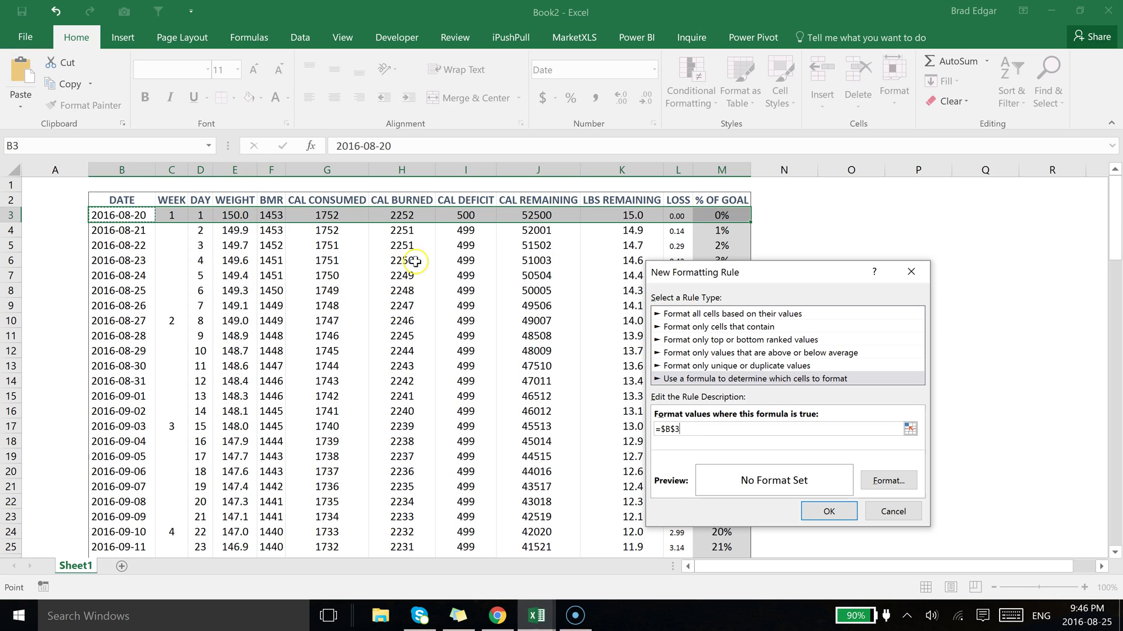
click(677, 429)
click(716, 433)
text(=TODAY()
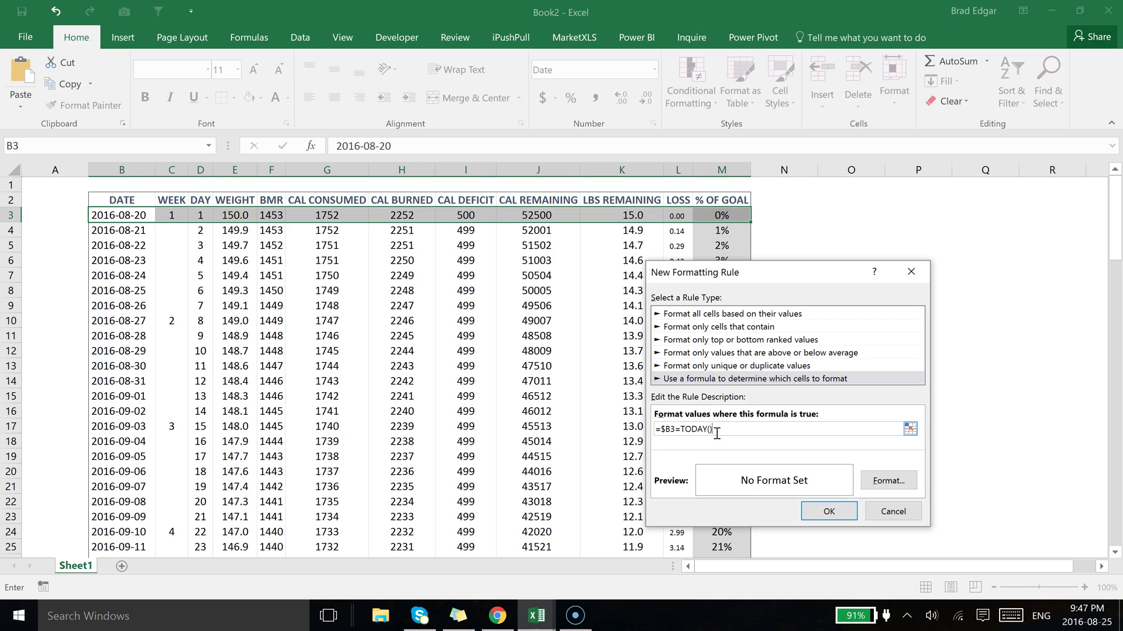
click(886, 485)
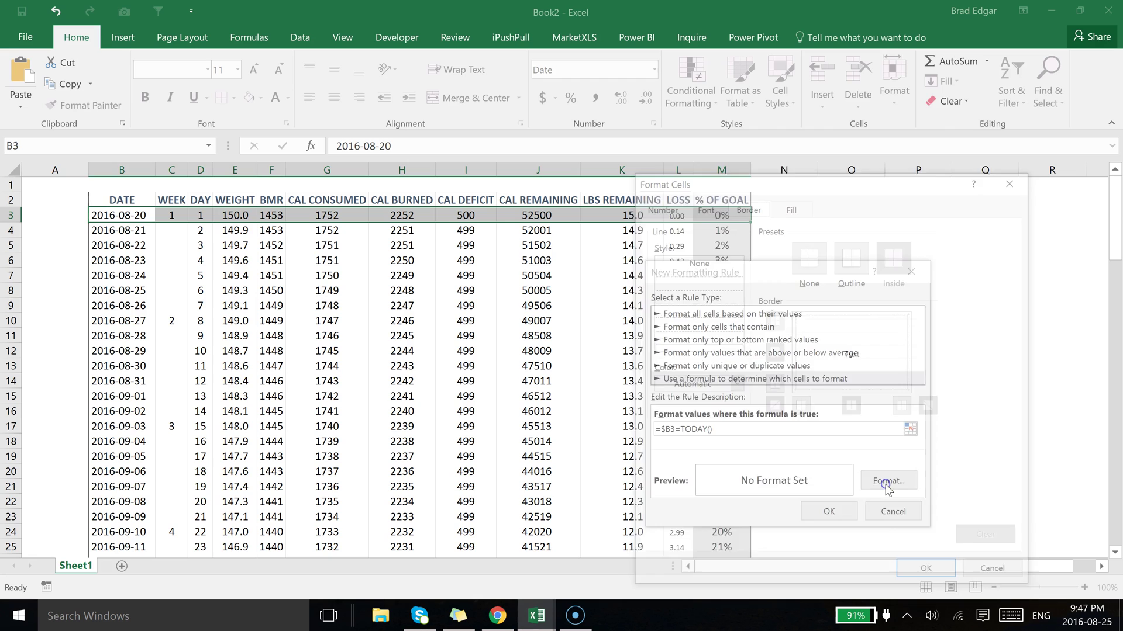
- Give the rule an orange fill with dark orange top and bottom borders, and save it
click(724, 257)
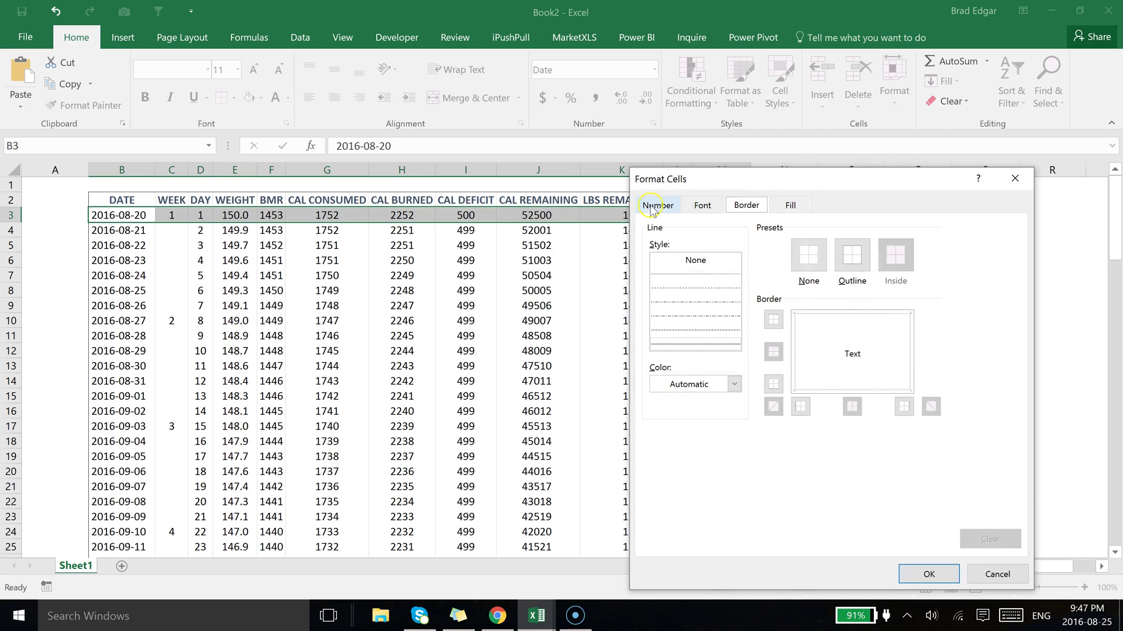
click(791, 205)
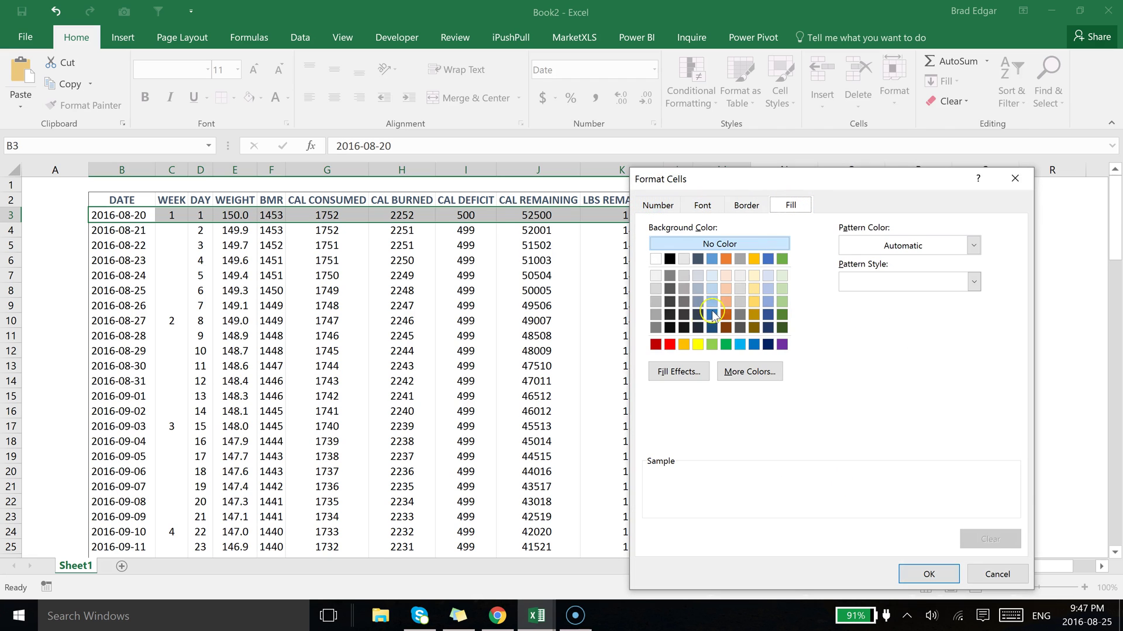
click(684, 344)
click(756, 213)
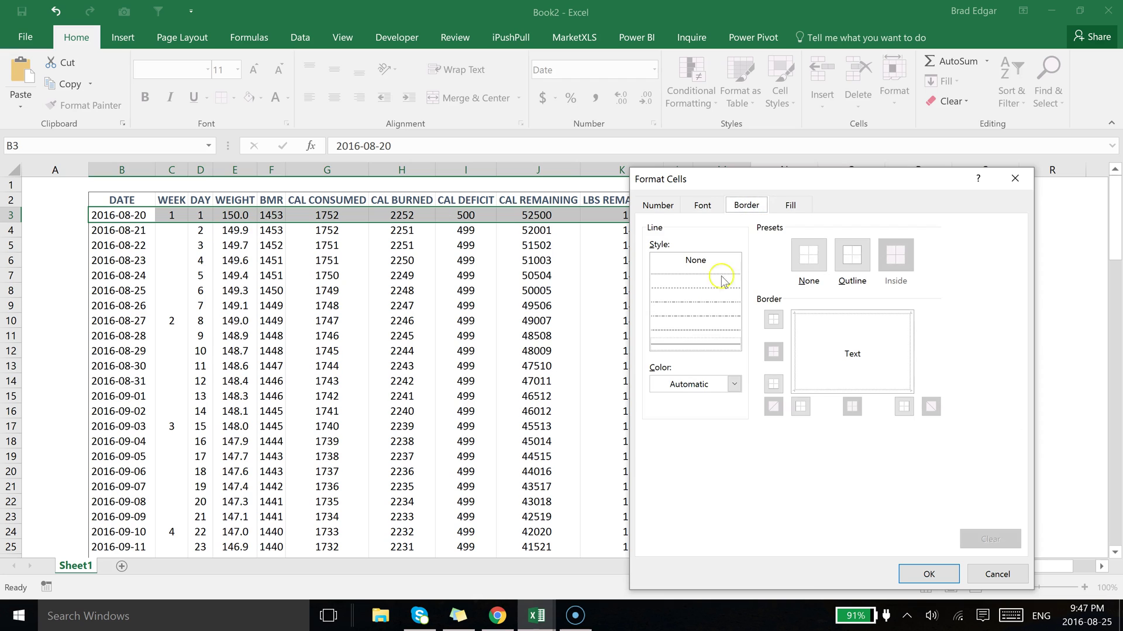
click(704, 384)
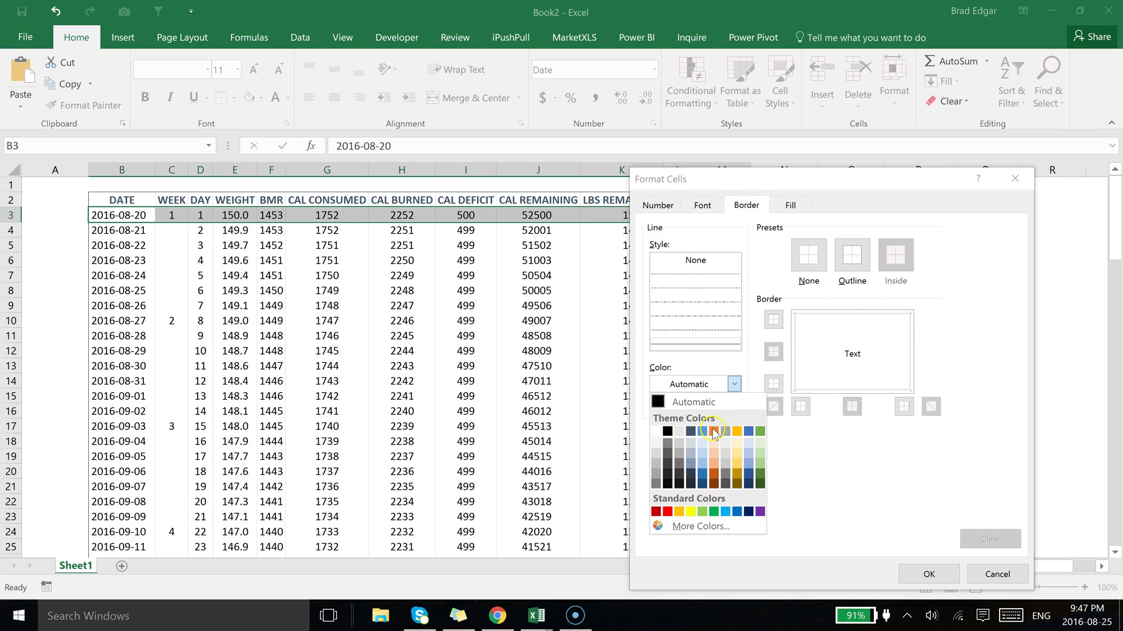
click(714, 475)
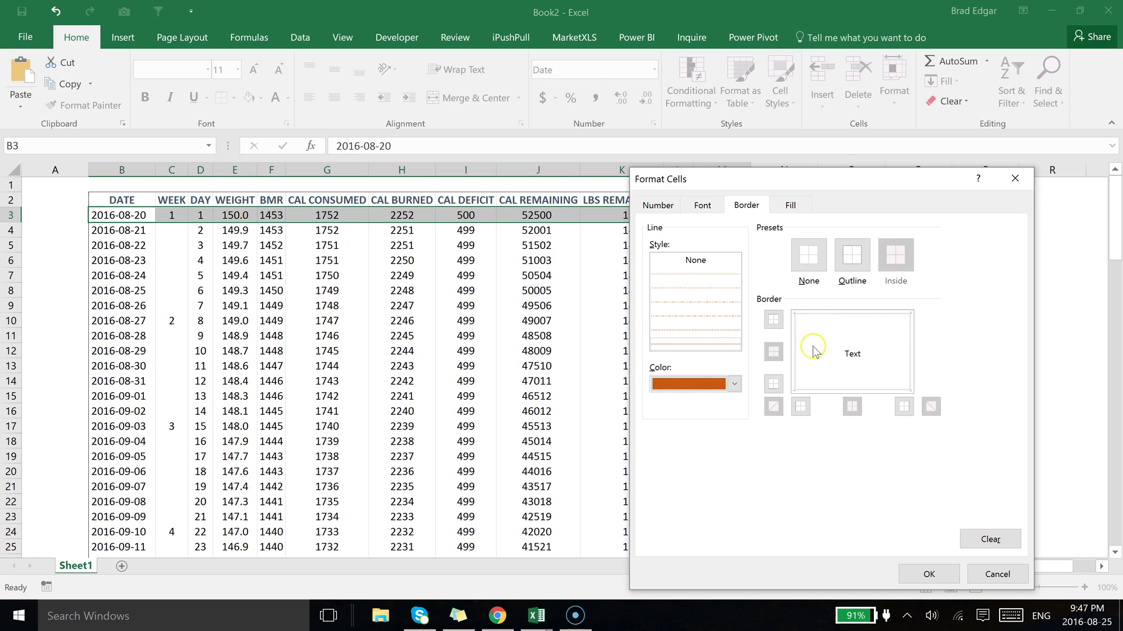
click(842, 316)
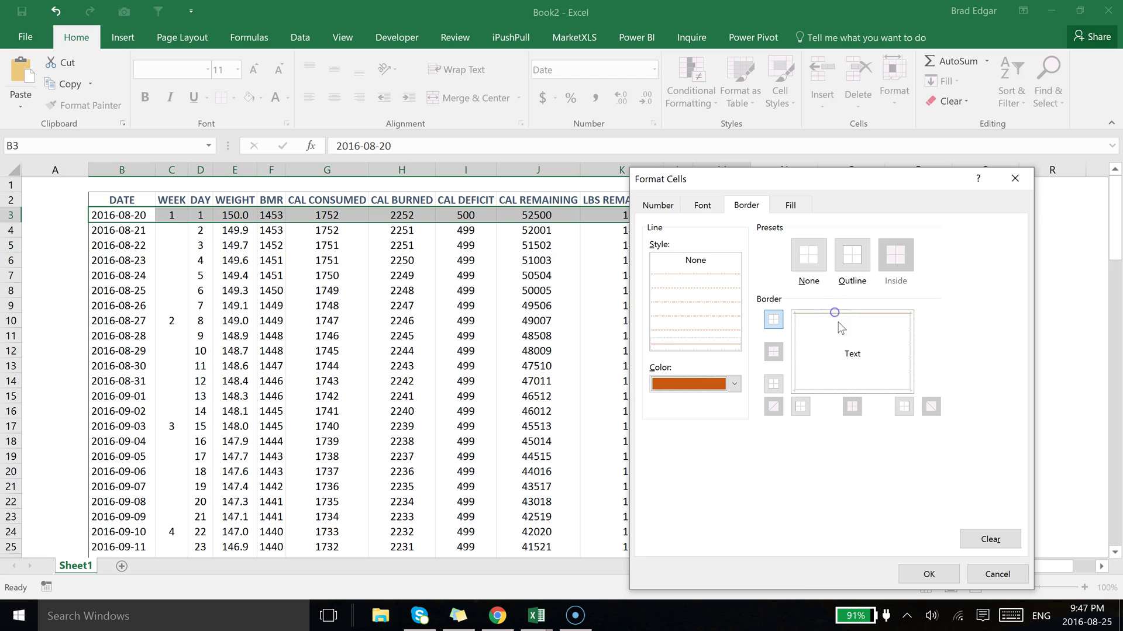
click(854, 392)
click(929, 574)
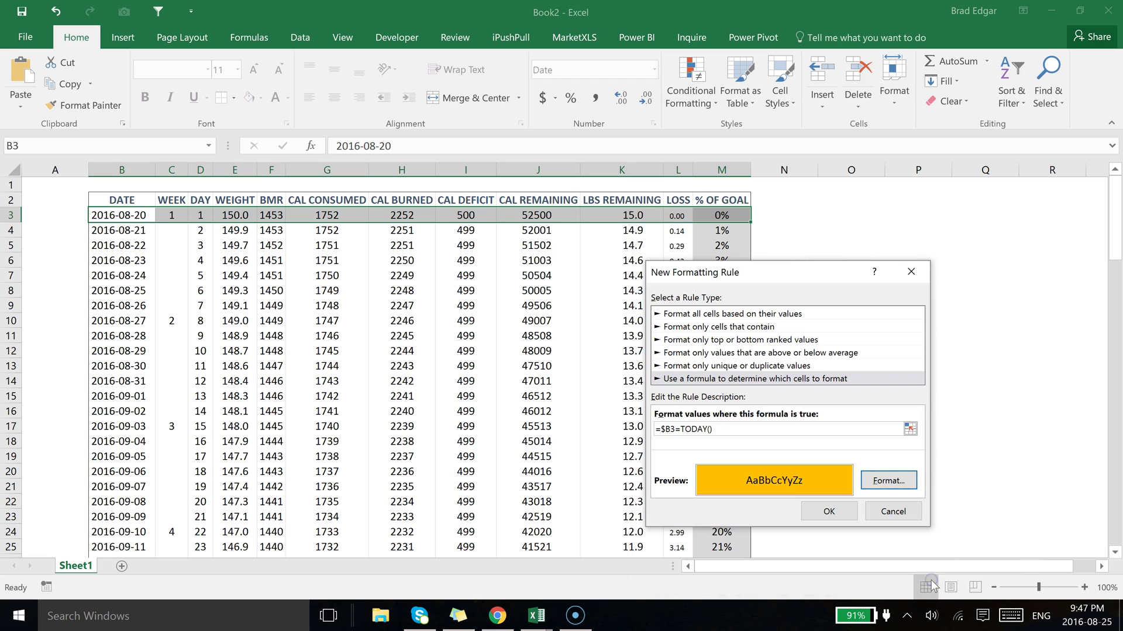
click(847, 519)
click(509, 367)
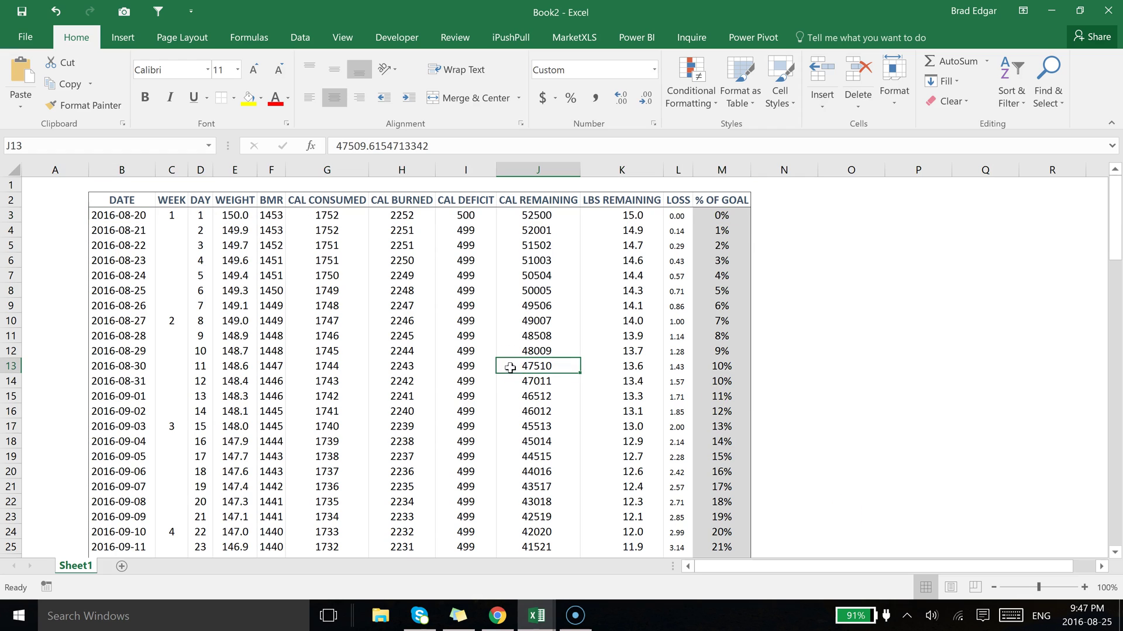
- Copy cell B3 and select the table from B3 down to row 109
click(141, 218)
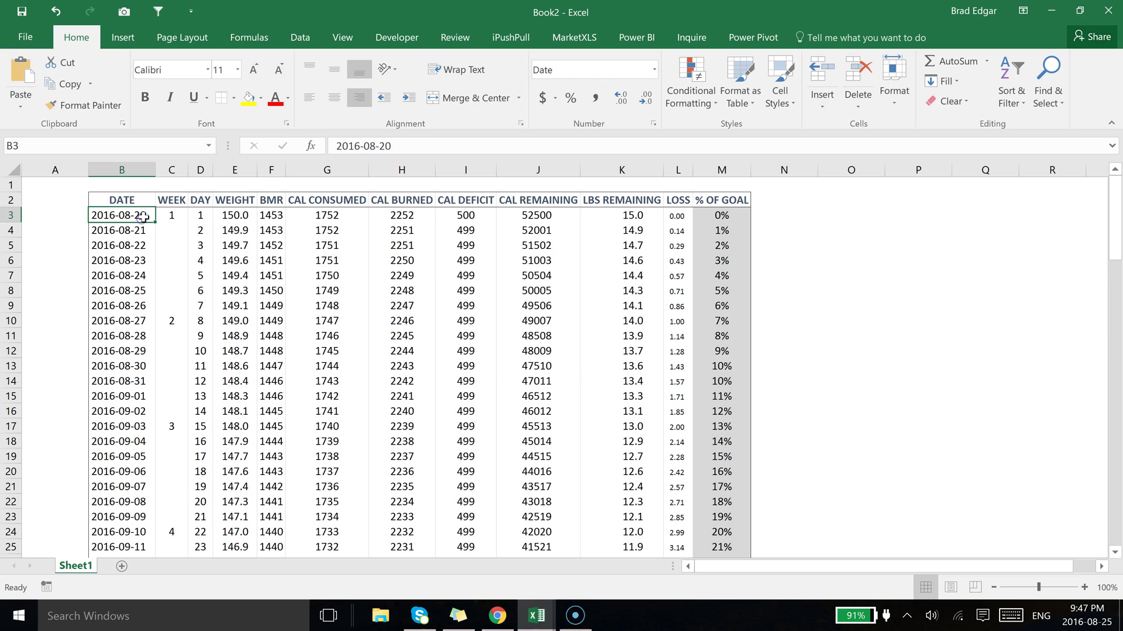
click(166, 214)
click(146, 215)
key(ctrl+c)
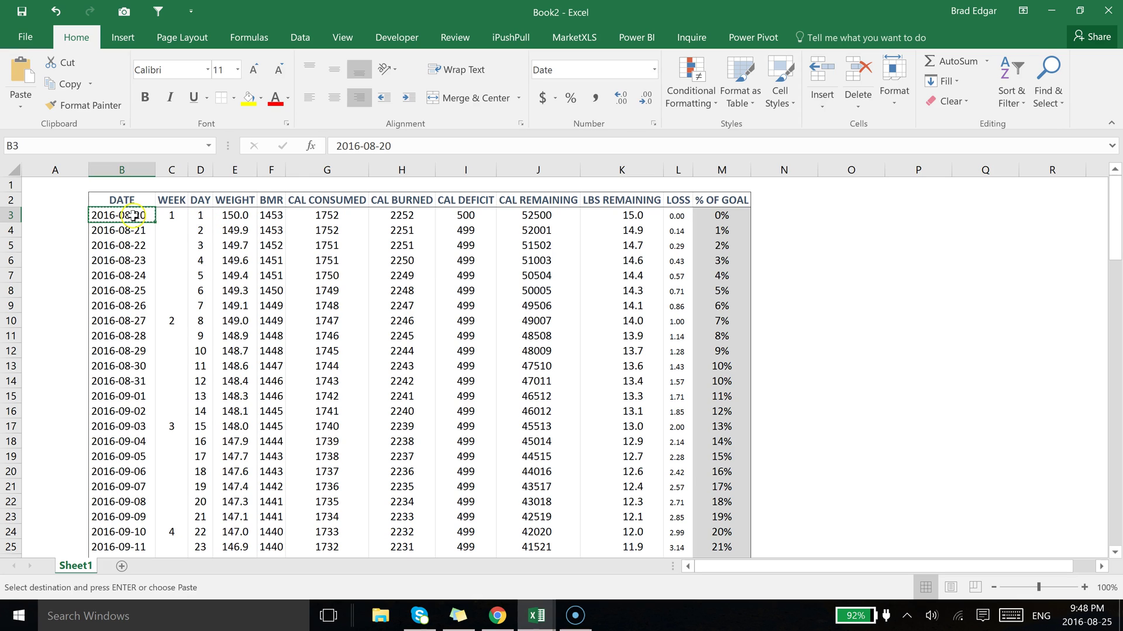
drag(133, 215, 735, 457)
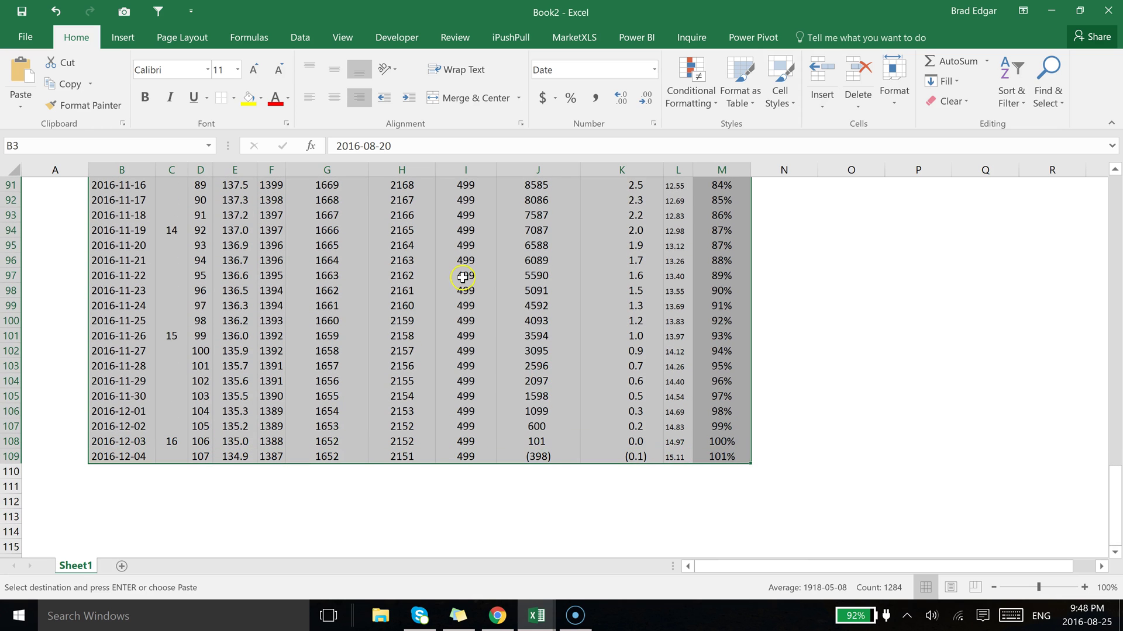
scroll(904, 306, up, 1)
scroll(903, 306, up, 10)
drag(1116, 418, 1116, 233)
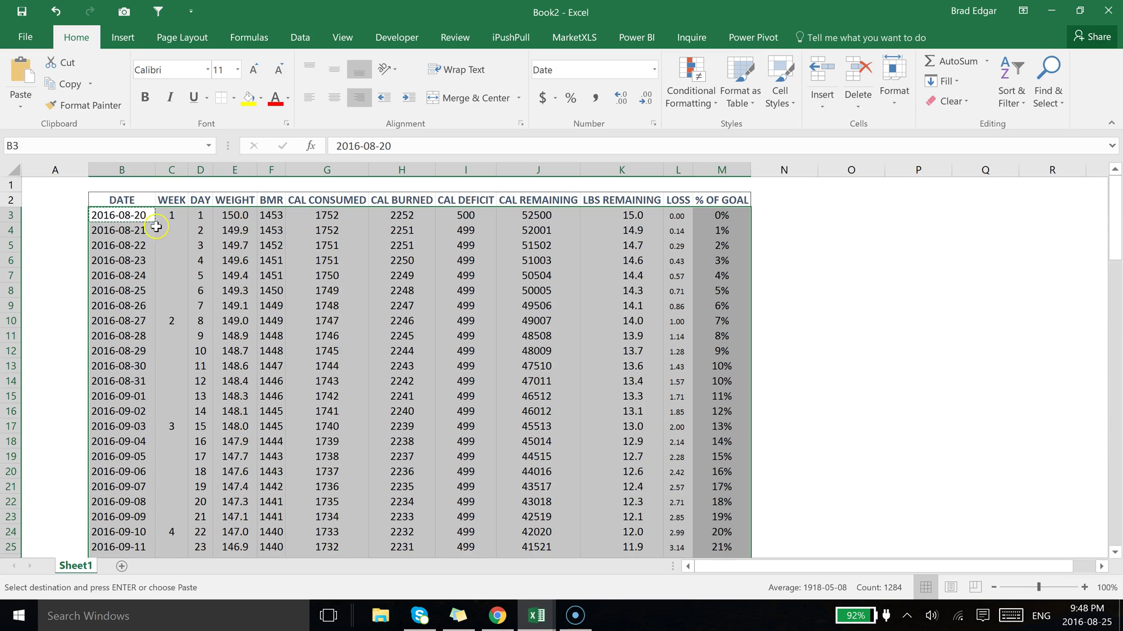
- Paste only the formatting down the table, autofit all columns, then undo the broken formats
right_click(138, 217)
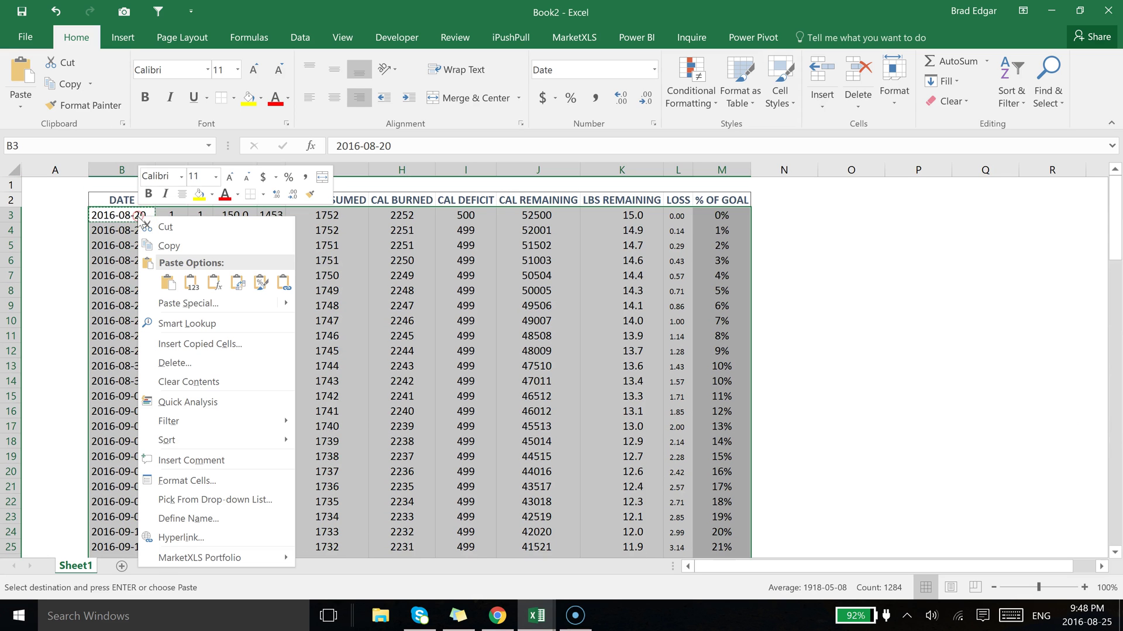
click(261, 283)
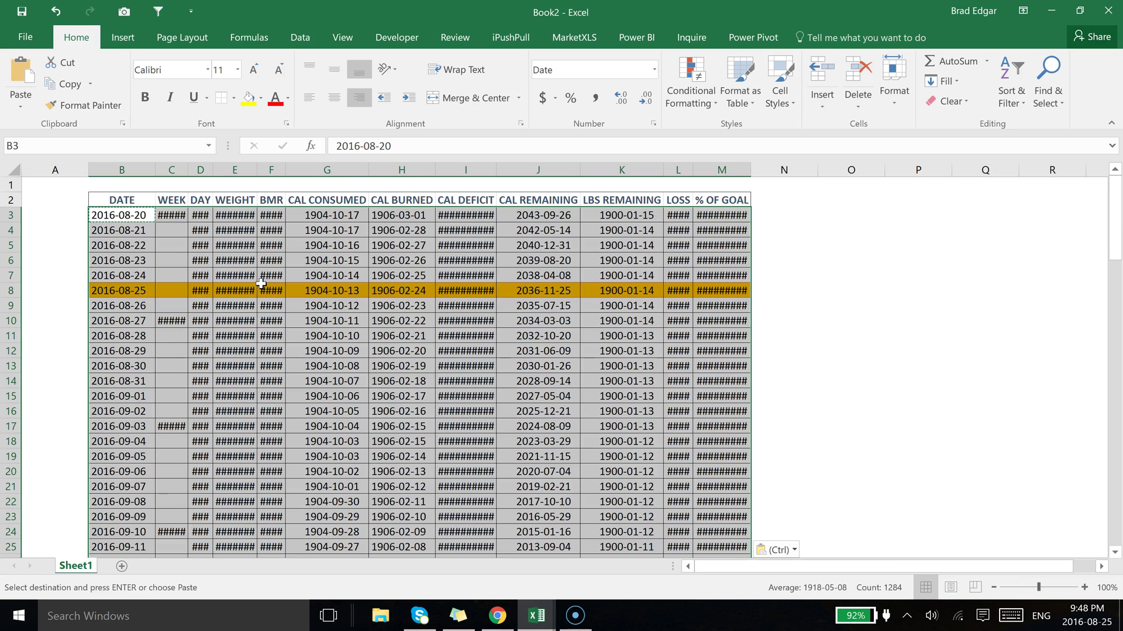
click(14, 169)
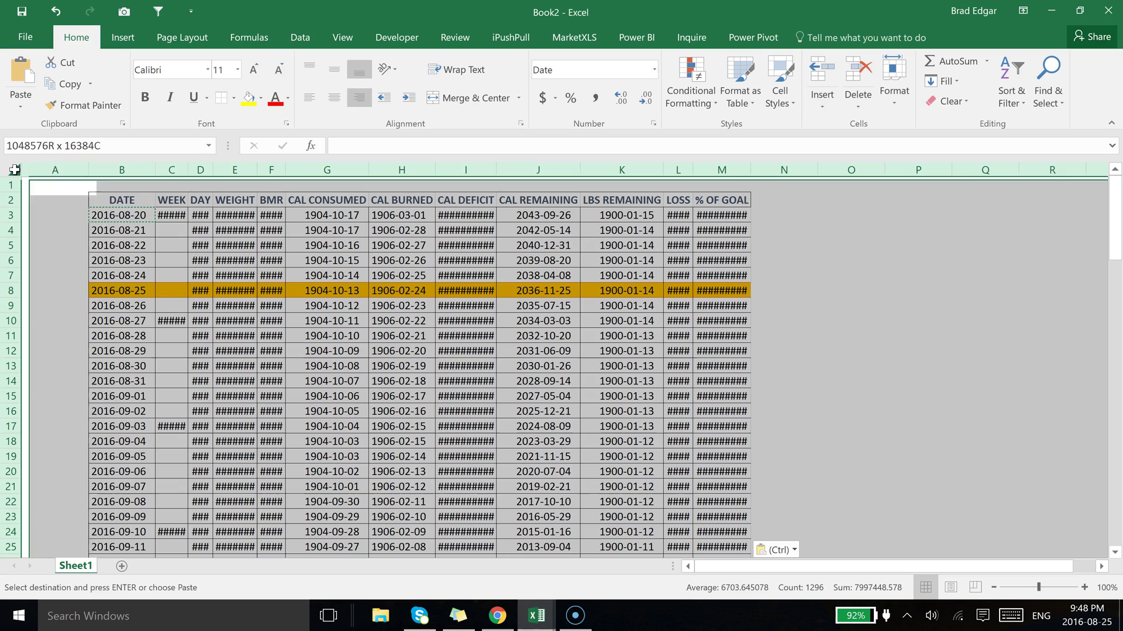
double_click(189, 169)
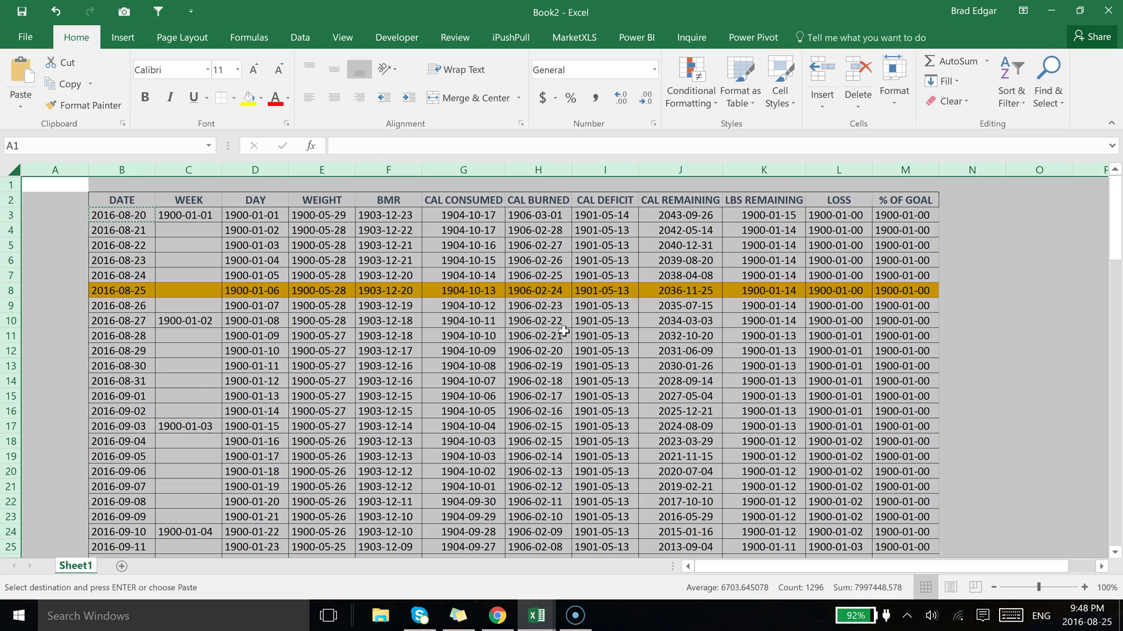
key(ctrl+z)
key(ctrl+z)
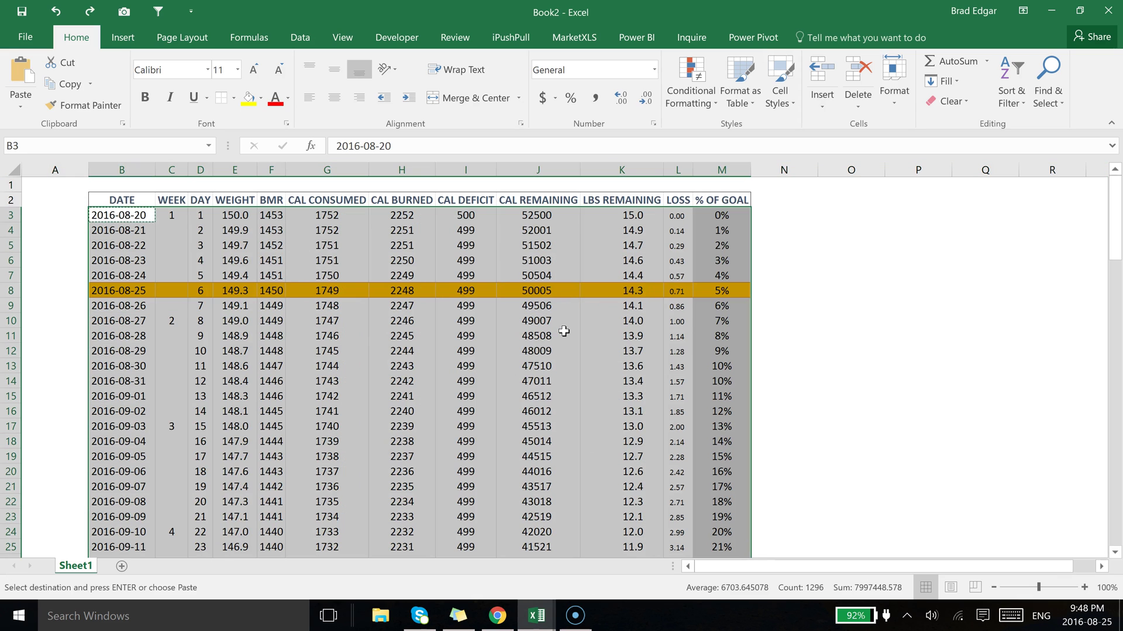
- Copy row B3:M3 and paste its formatting only onto rows 4 through 109
click(122, 231)
drag(120, 215, 717, 215)
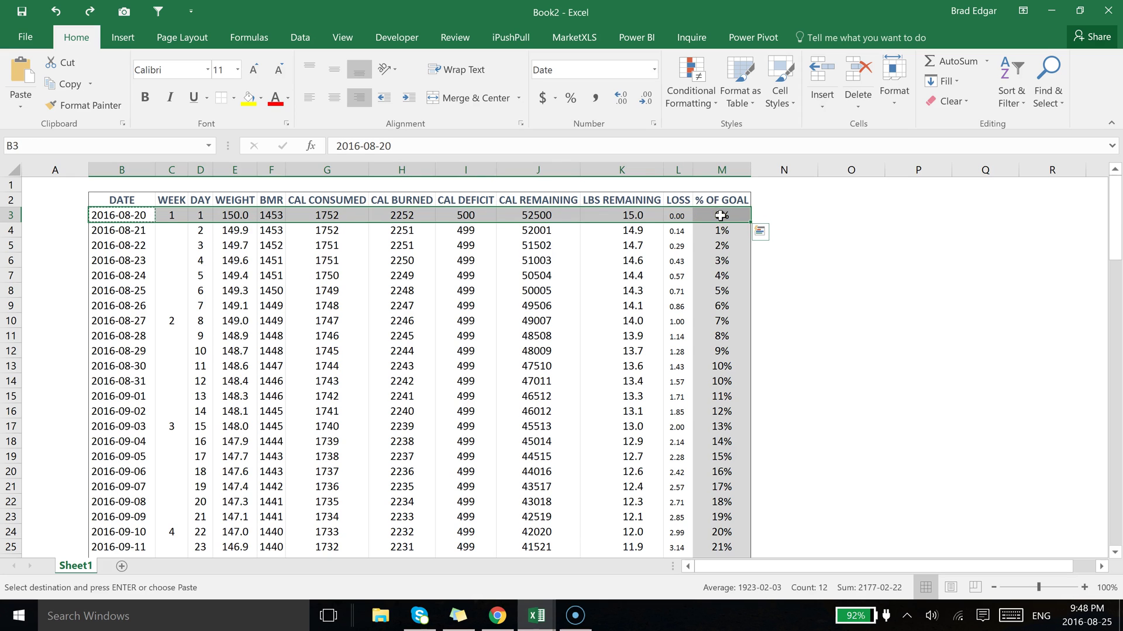
key(ctrl+c)
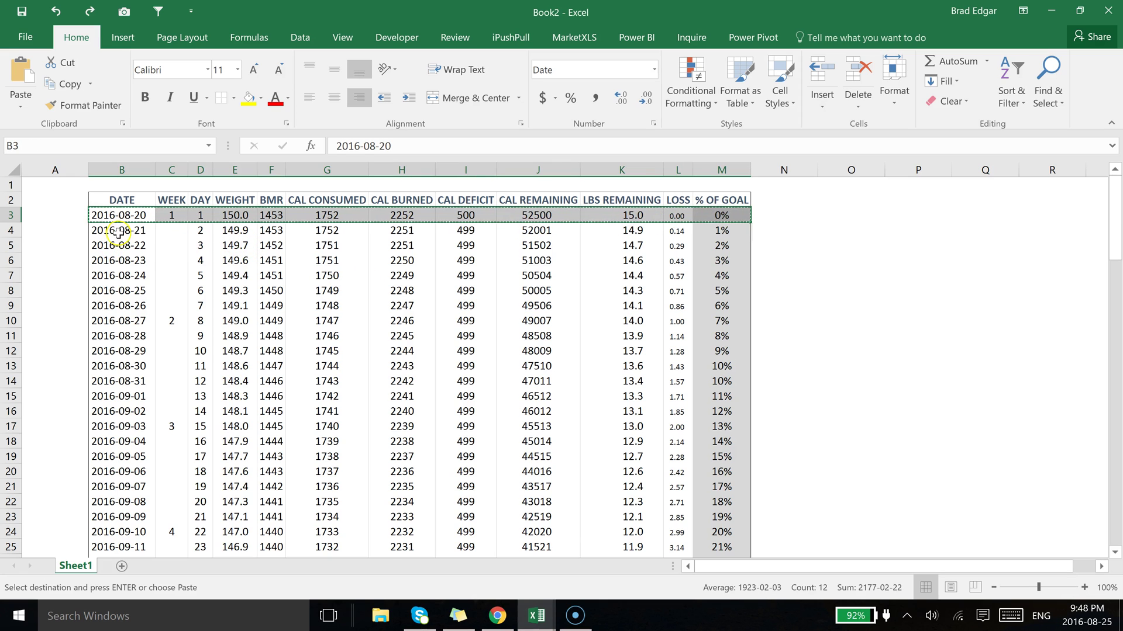
drag(118, 233, 745, 501)
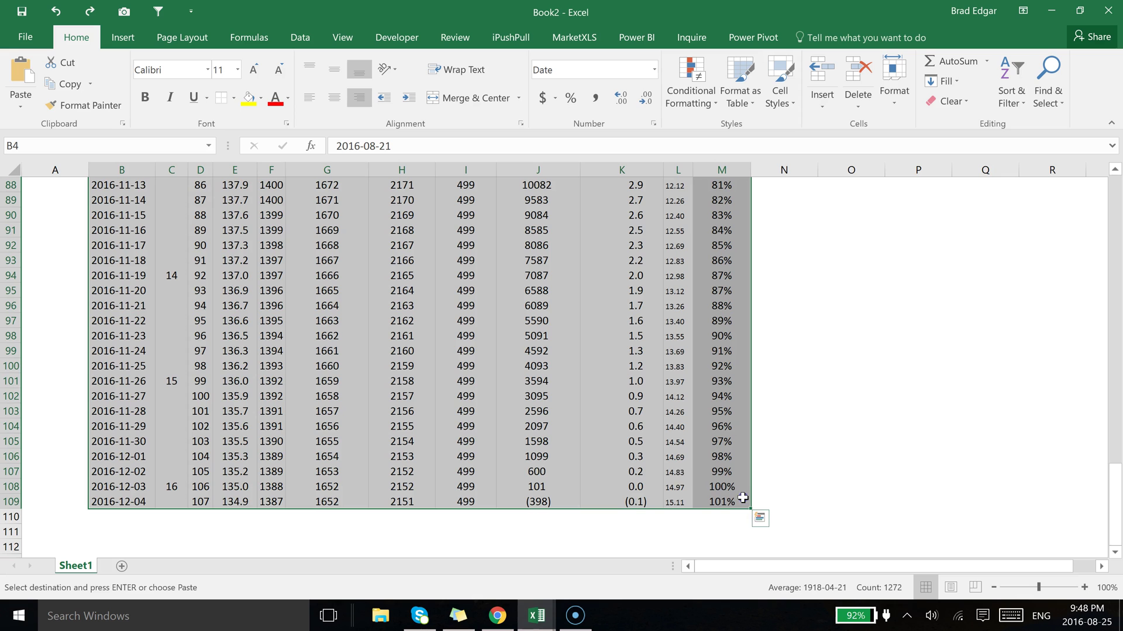
drag(1115, 465, 1120, 183)
right_click(116, 229)
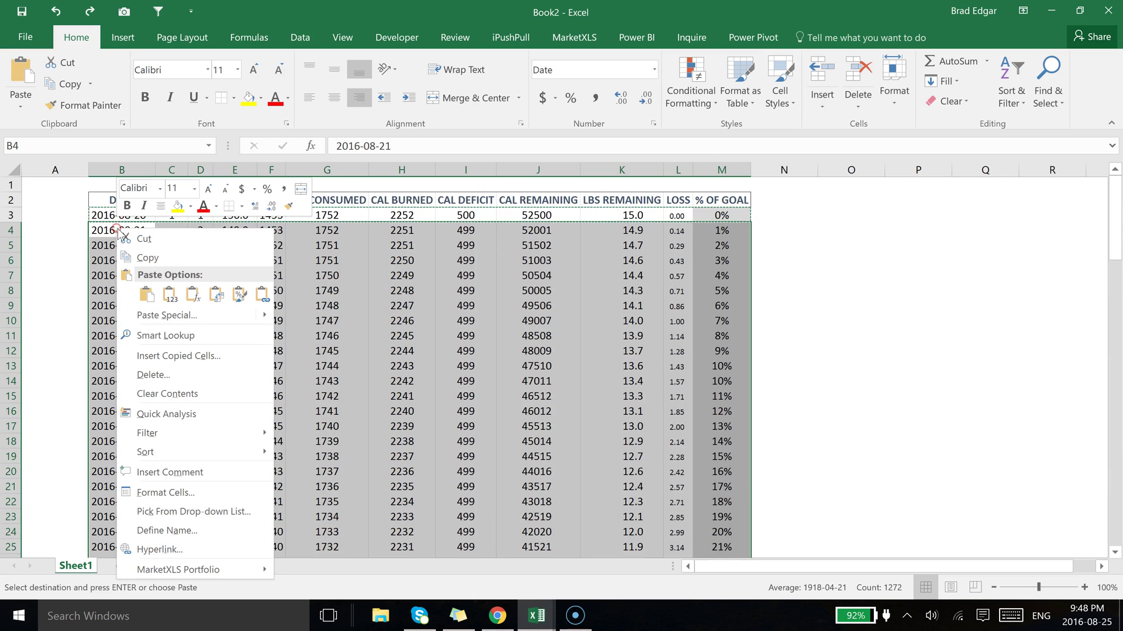
click(237, 292)
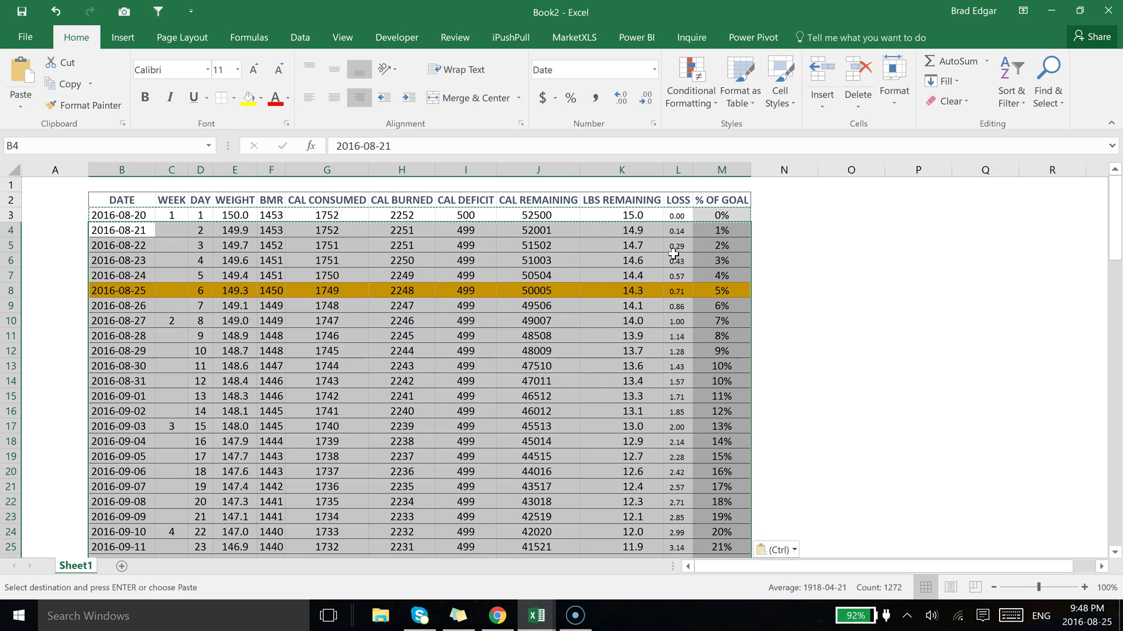
click(824, 246)
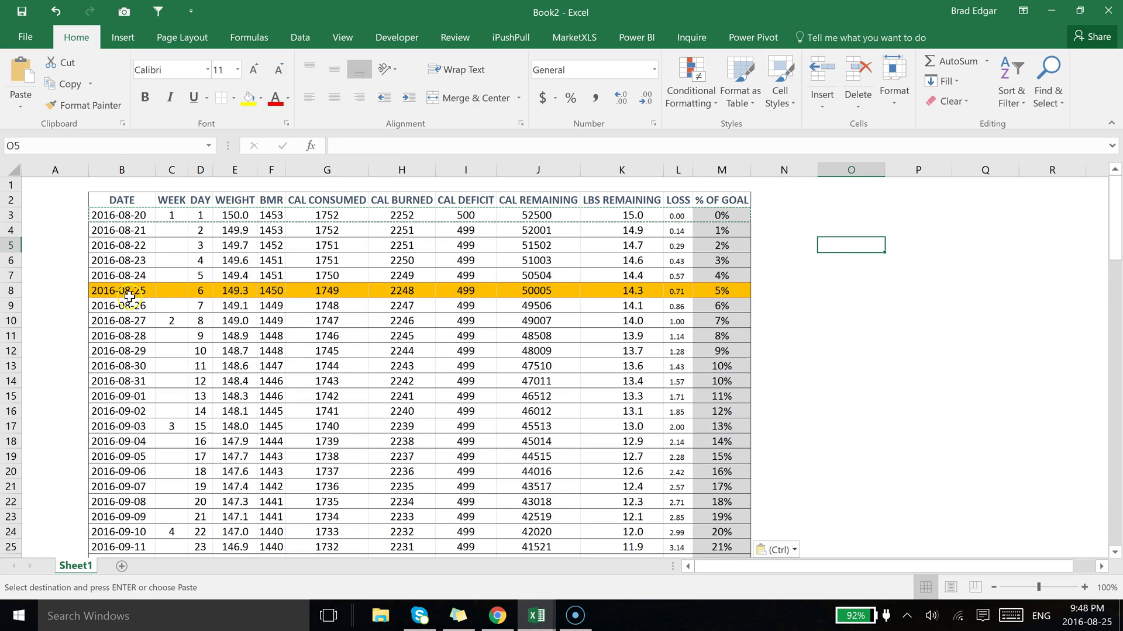